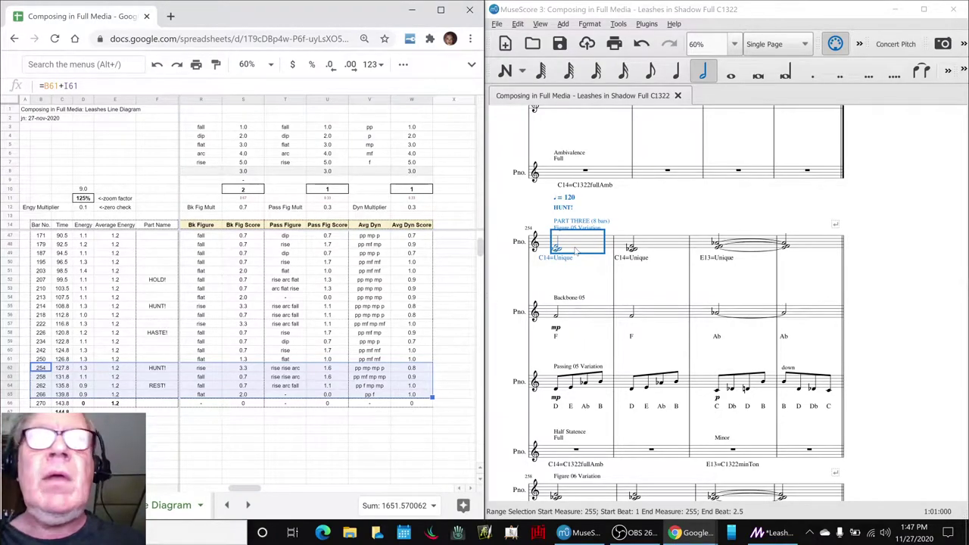
Play the score from bar 254 through the ending, then stop playback
click(579, 250)
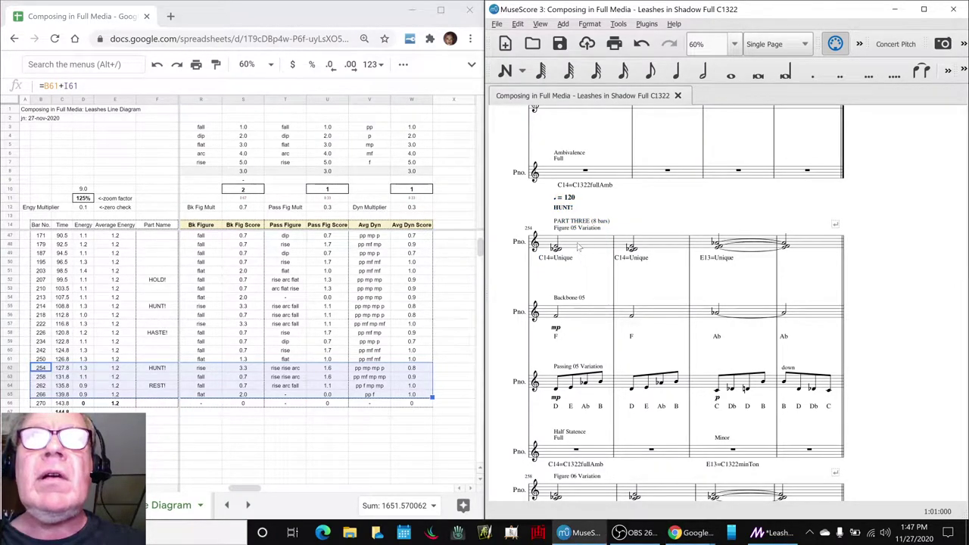
click(579, 247)
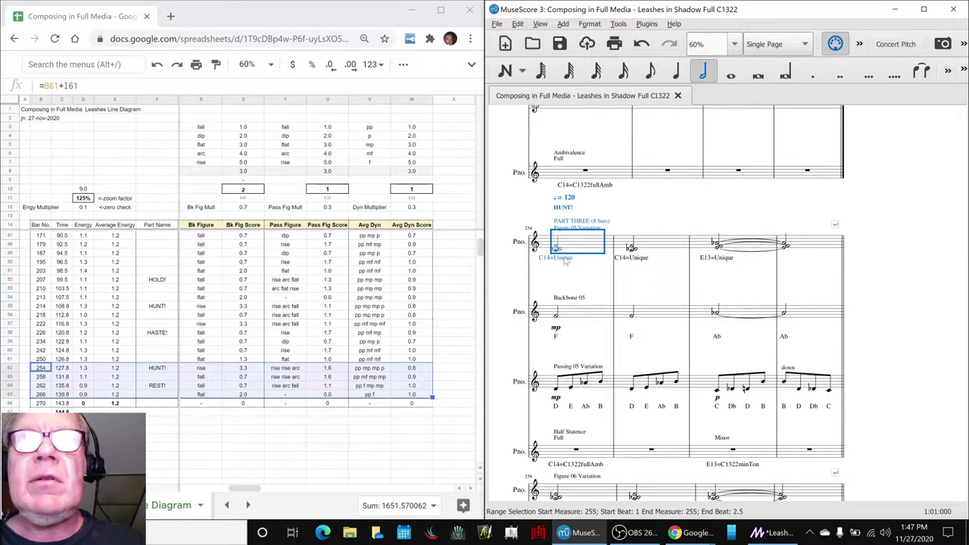
click(505, 275)
key(space)
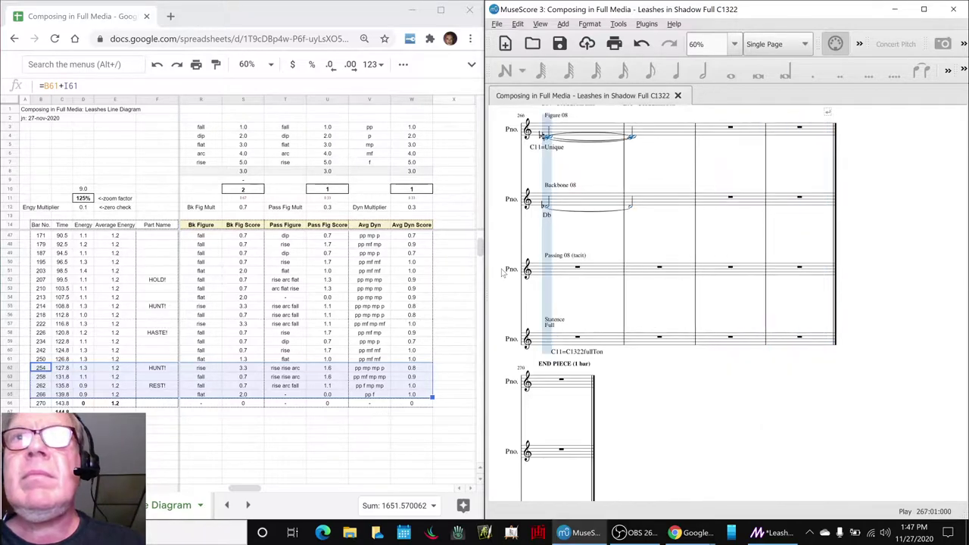
key(space)
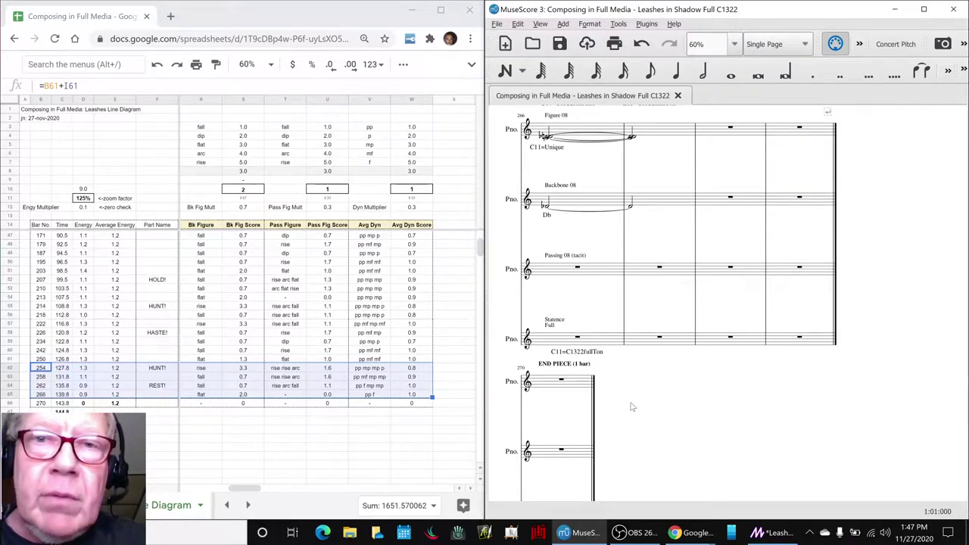
key(F10)
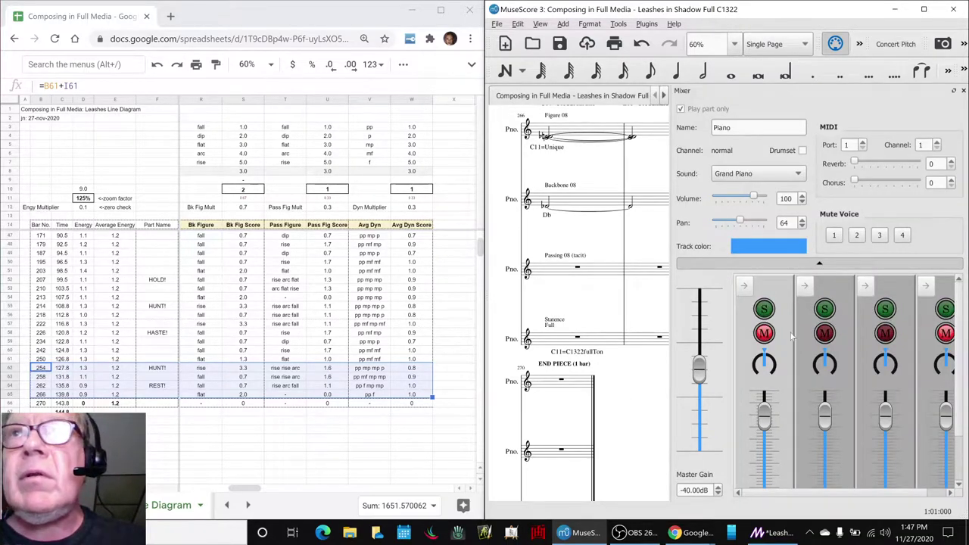
Close the Mixer, jump back to the title page, and briefly check the OBS stream
key(F10)
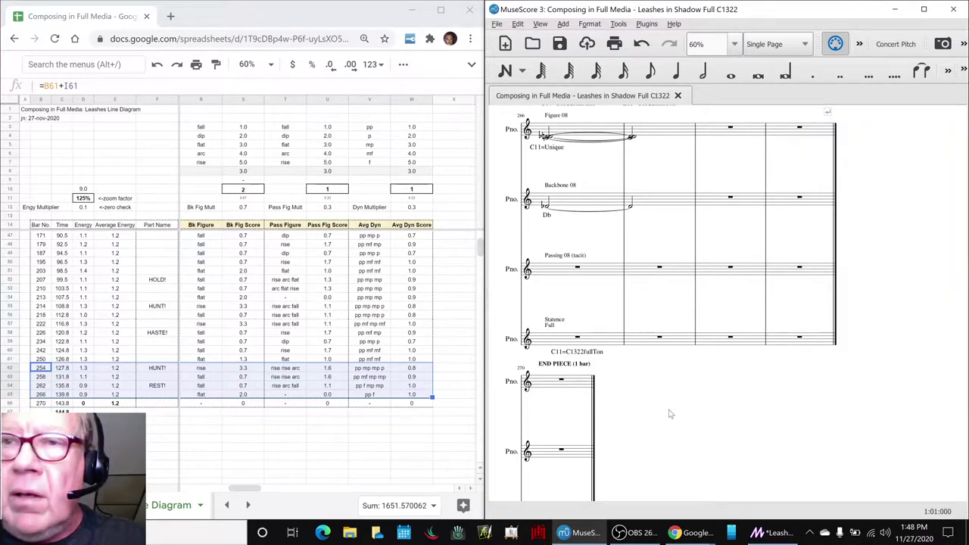
key(ctrl+Home)
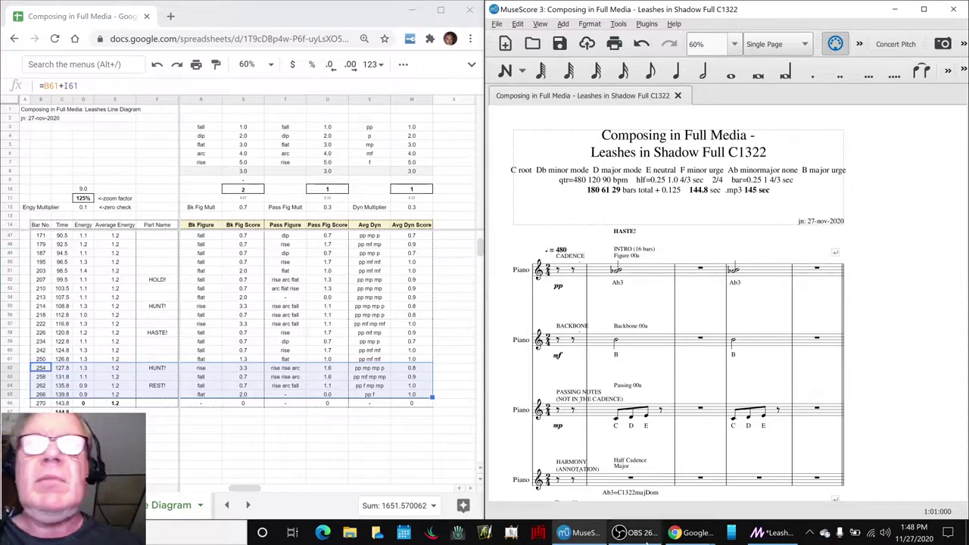
mouse_move(634, 533)
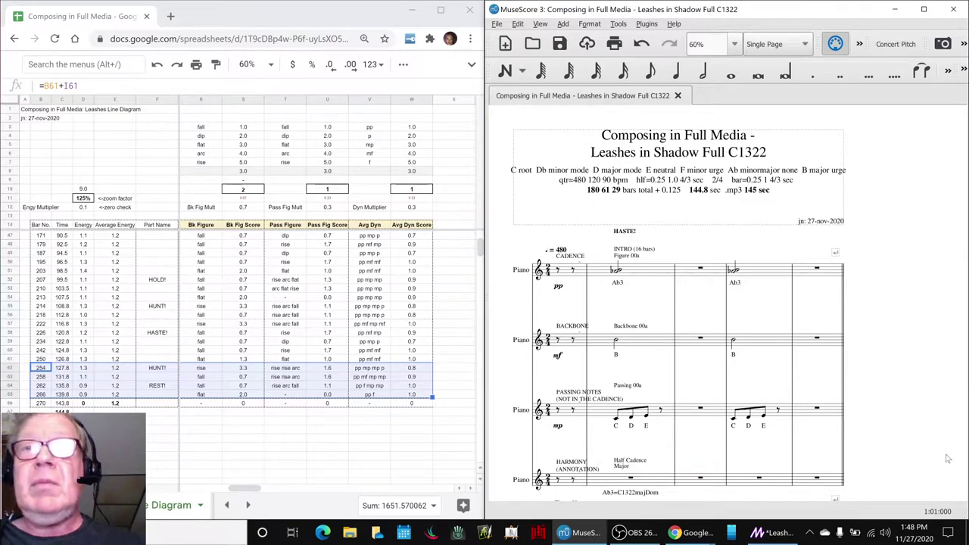
click(627, 534)
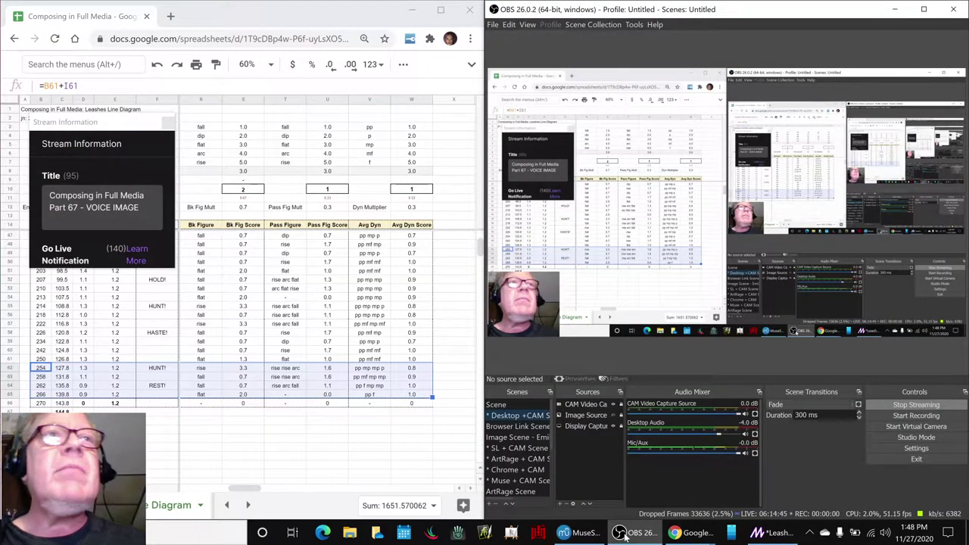
click(624, 534)
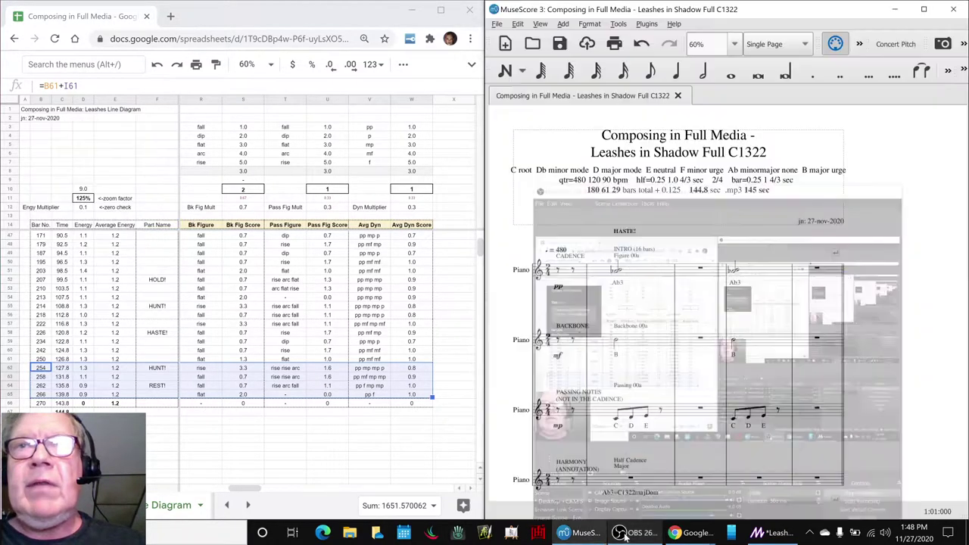
key(alt+Tab)
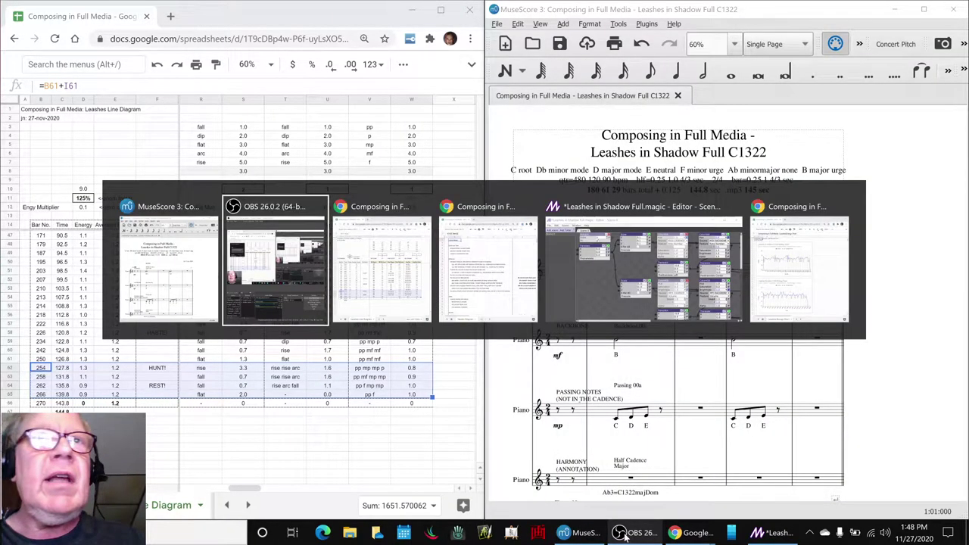
key(alt+Tab)
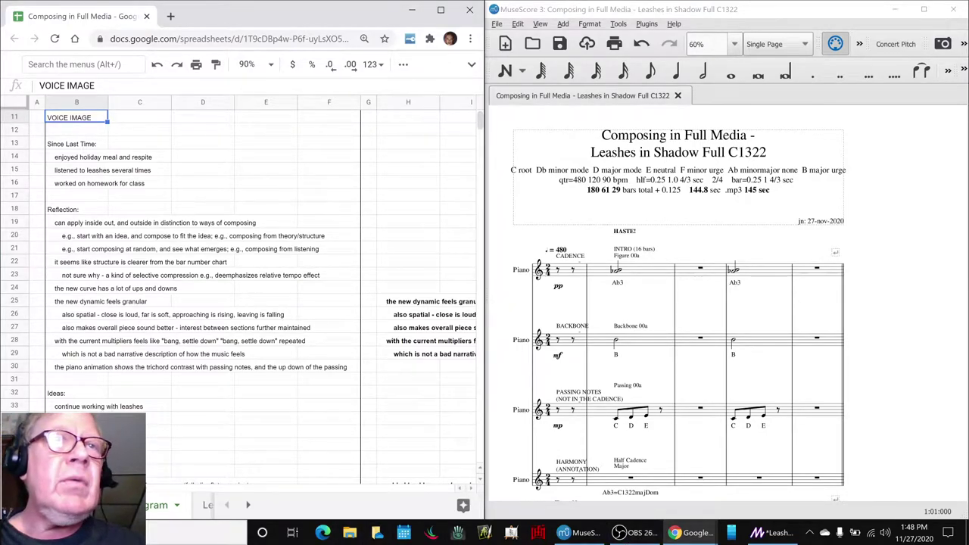
Read the Ideas note about continuing the leashes work, then return to the line diagram
click(73, 406)
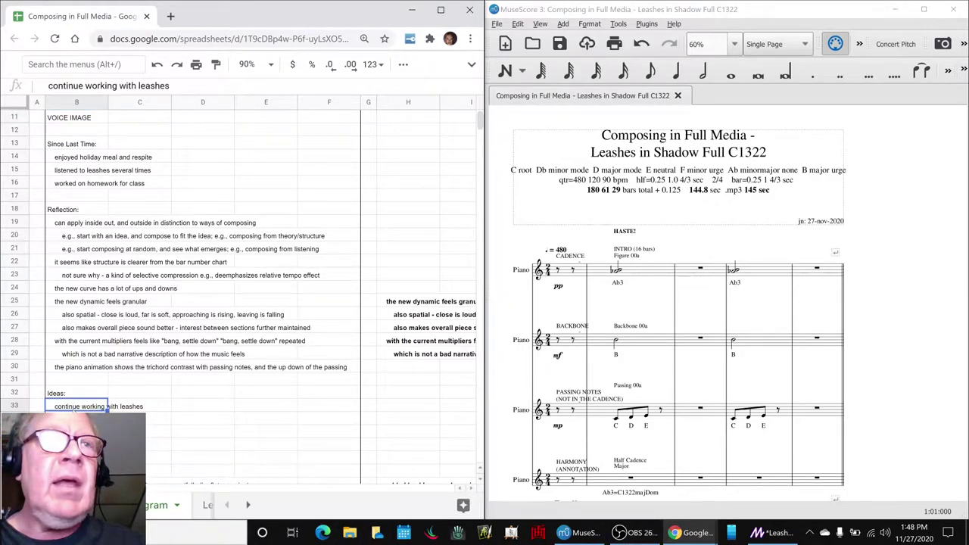
scroll(74, 409, down, 3)
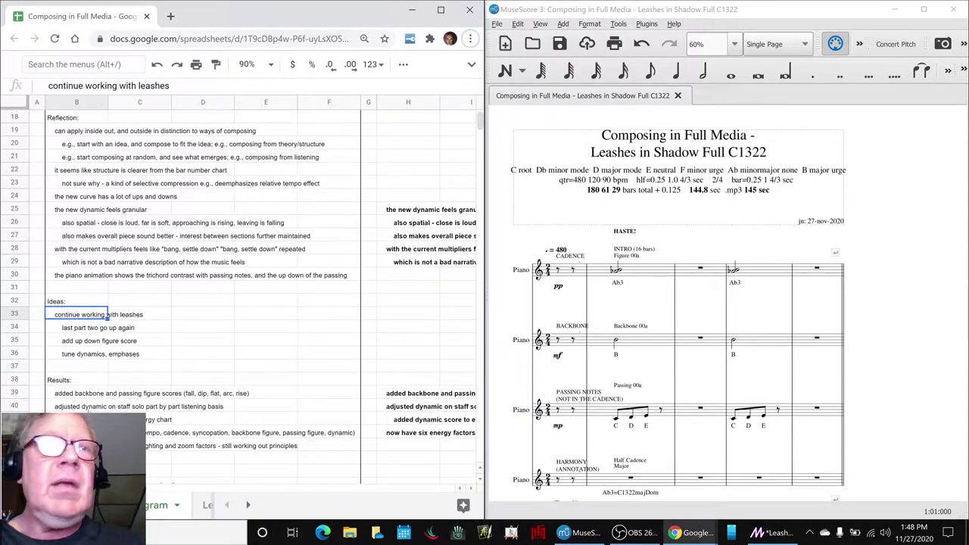
key(alt+Tab)
key(alt+Tab)
key(alt+Tab)
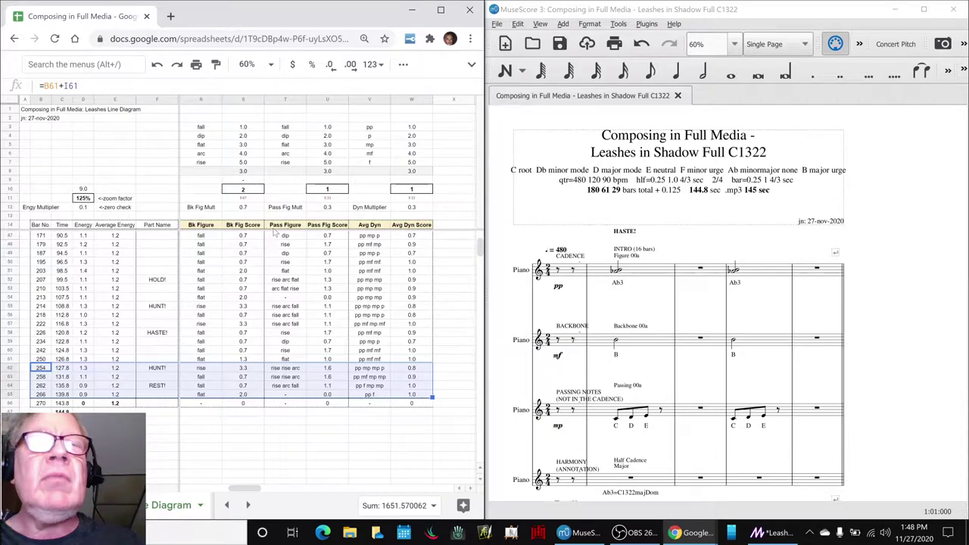
click(208, 129)
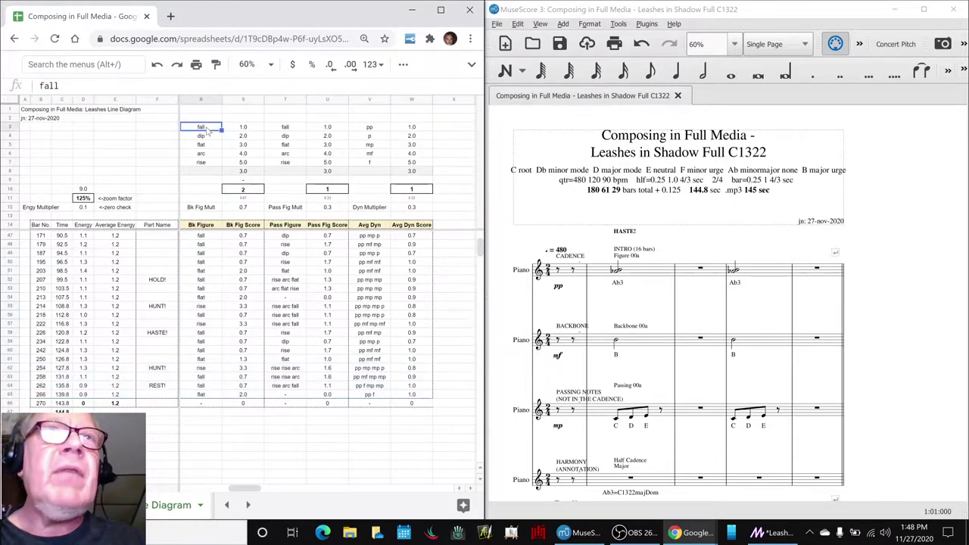
click(207, 163)
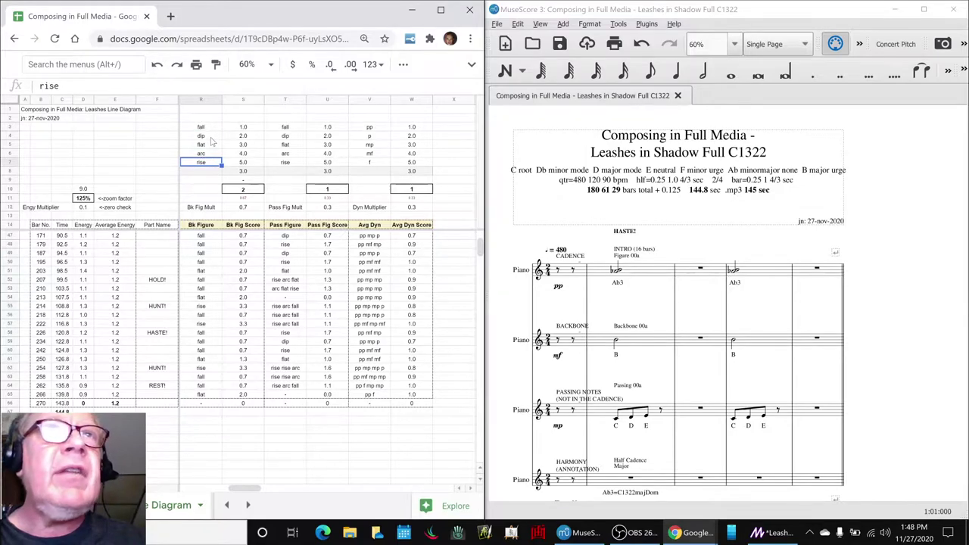
click(213, 137)
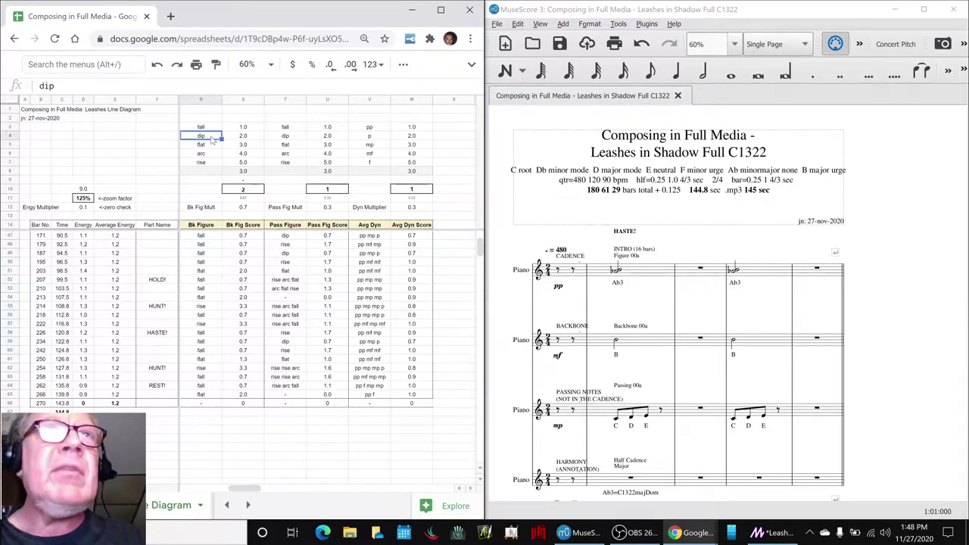
click(208, 146)
click(203, 154)
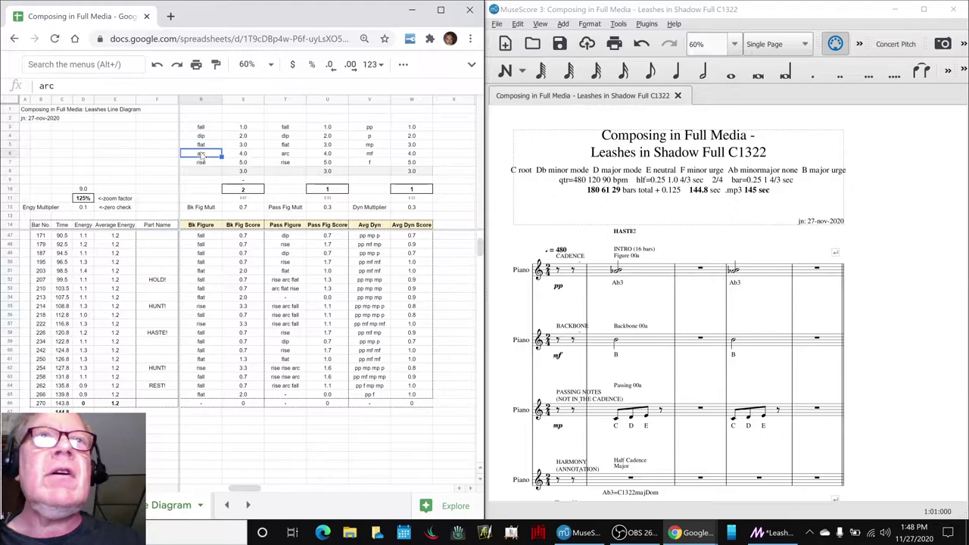
click(204, 163)
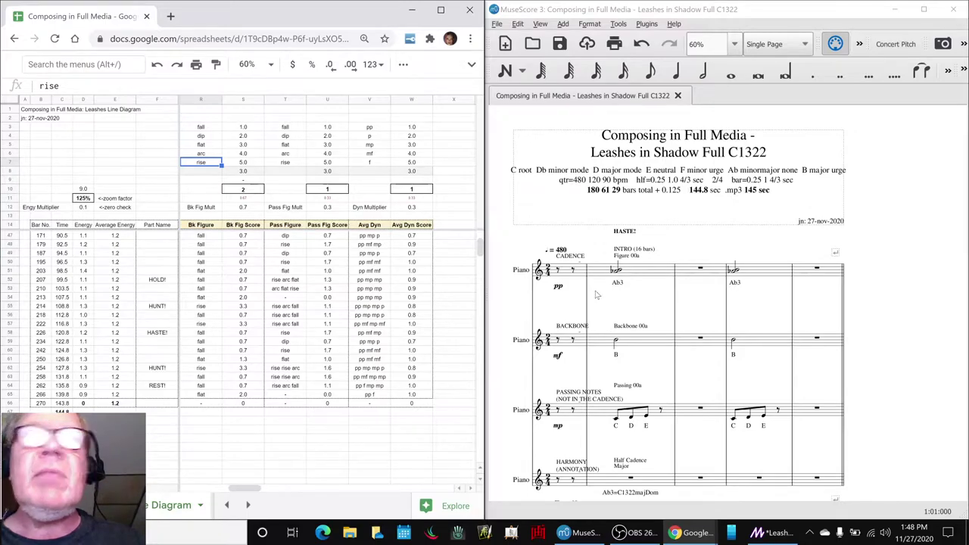
scroll(594, 315, down, 3)
scroll(600, 313, down, 10)
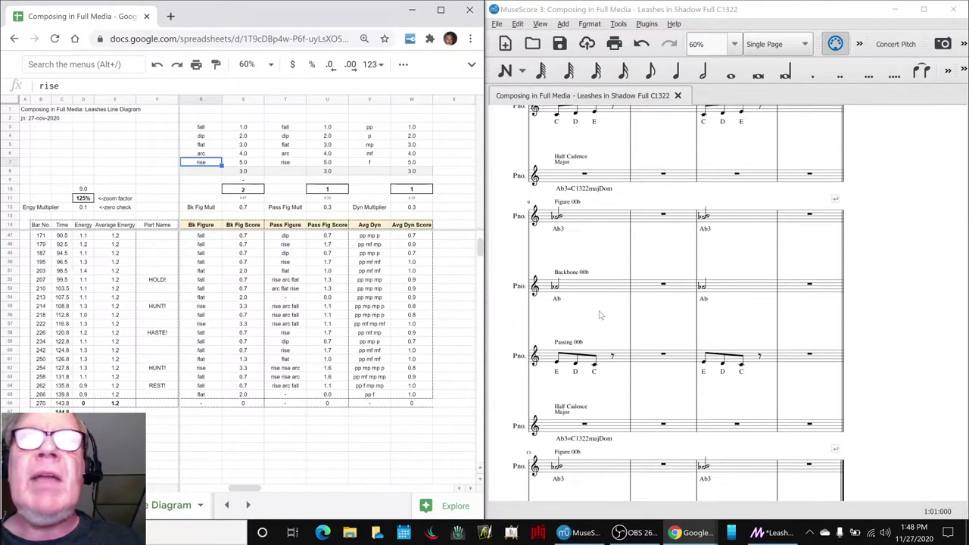
scroll(893, 391, up, 12)
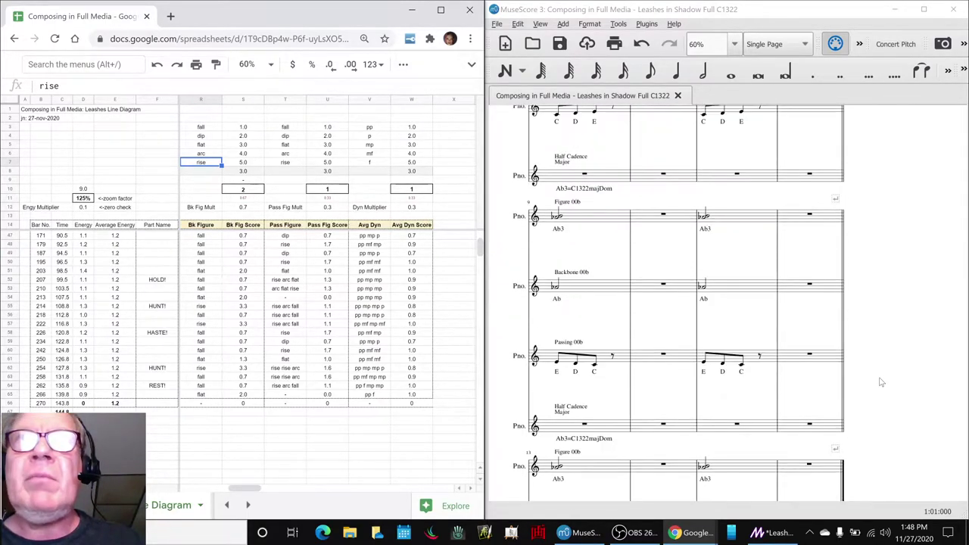
scroll(881, 377, down, 2)
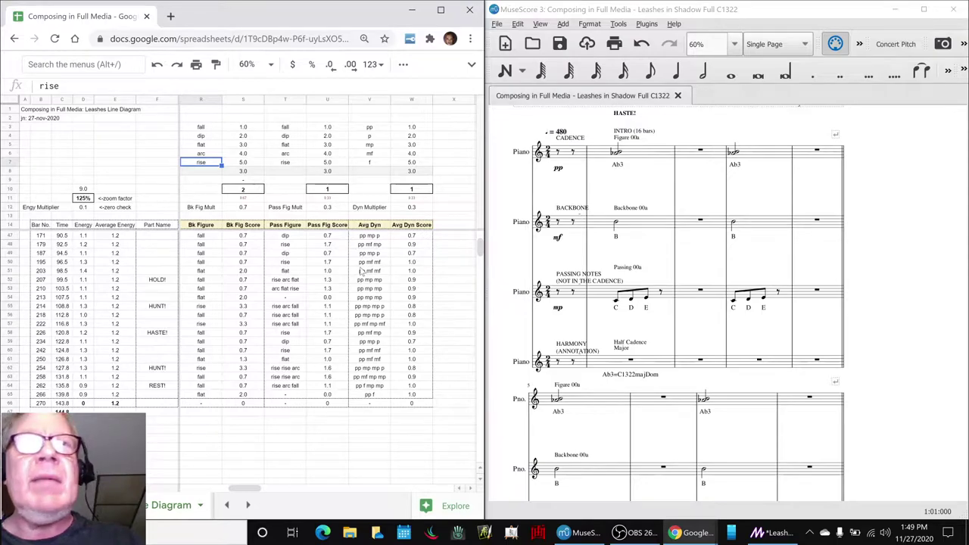
key(alt+Tab)
key(alt+Tab)
key(alt+Tab)
key(alt+Tab)
key(alt+Tab)
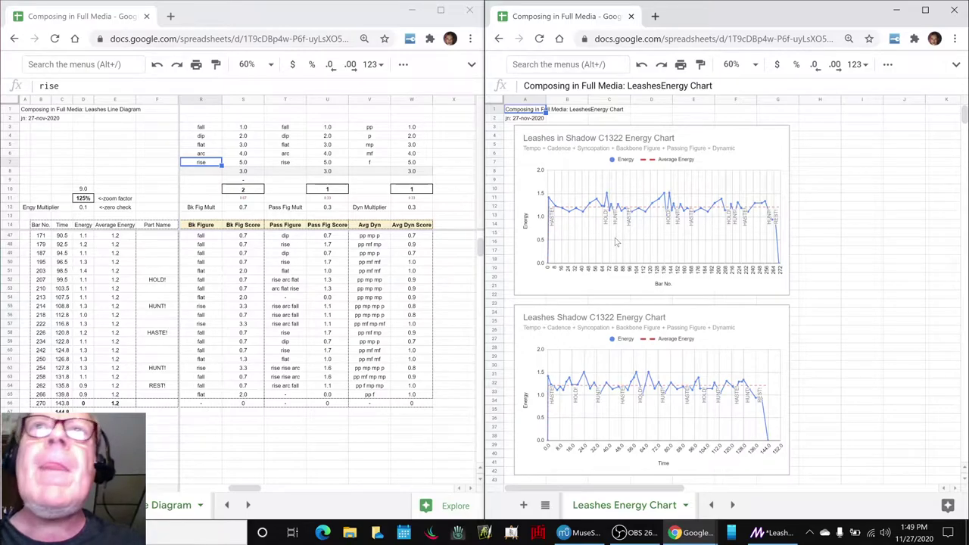
Select the energy-by-bar-number chart, then refocus the line diagram sheet
click(526, 152)
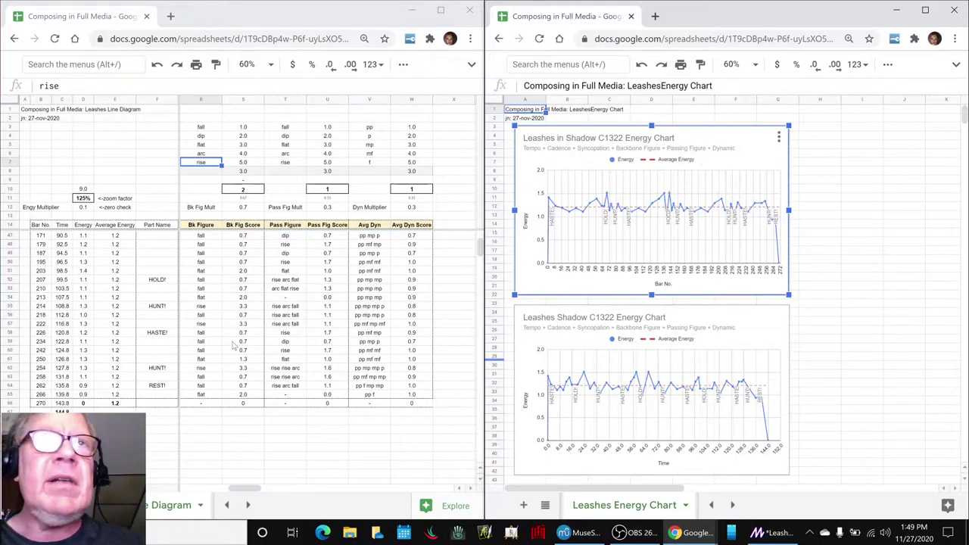
click(211, 423)
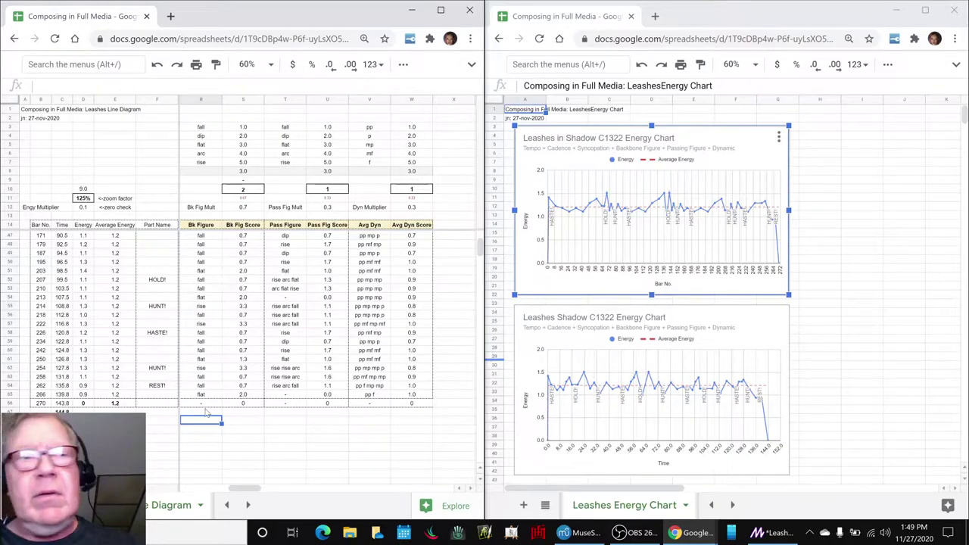
key(alt+Tab)
key(alt+Tab)
key(alt+Tab)
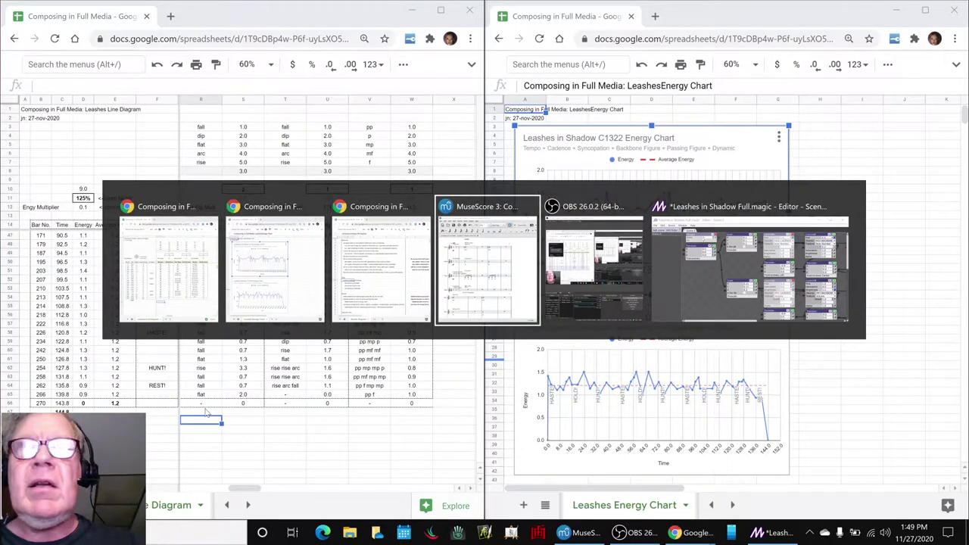
Watch the Scene 0 animation of the pink and cyan figures beside the energy chart
key(alt+Tab)
key(alt+Tab)
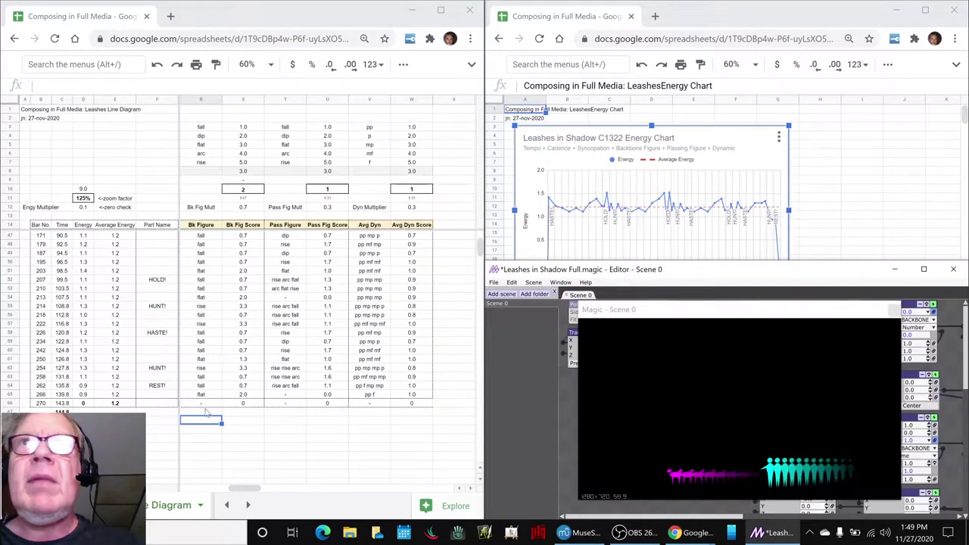
click(907, 199)
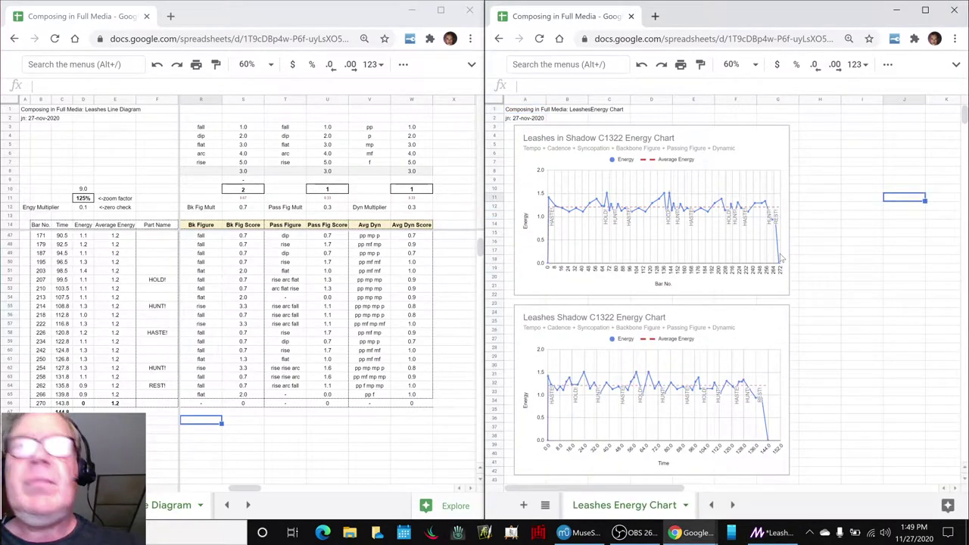
key(alt+Tab)
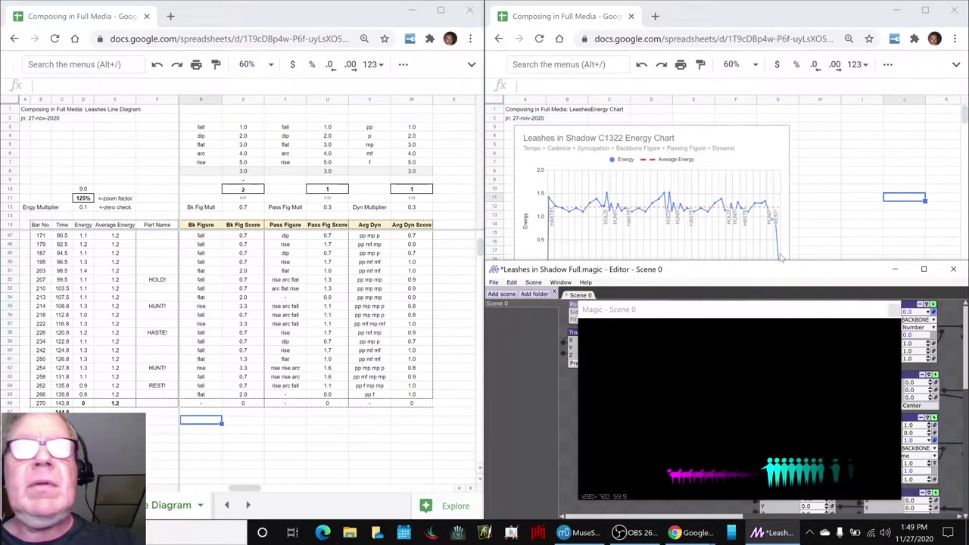
click(644, 311)
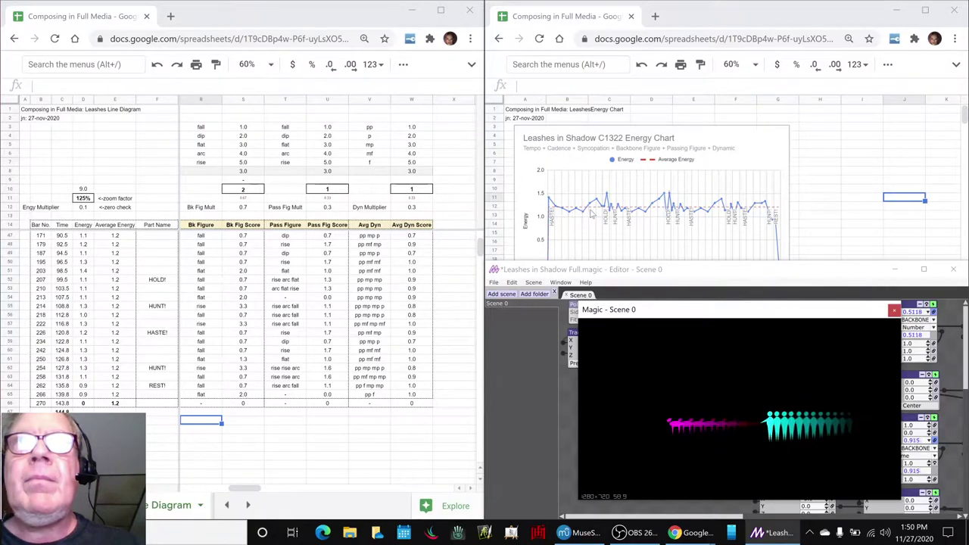
scroll(574, 194, down, 3)
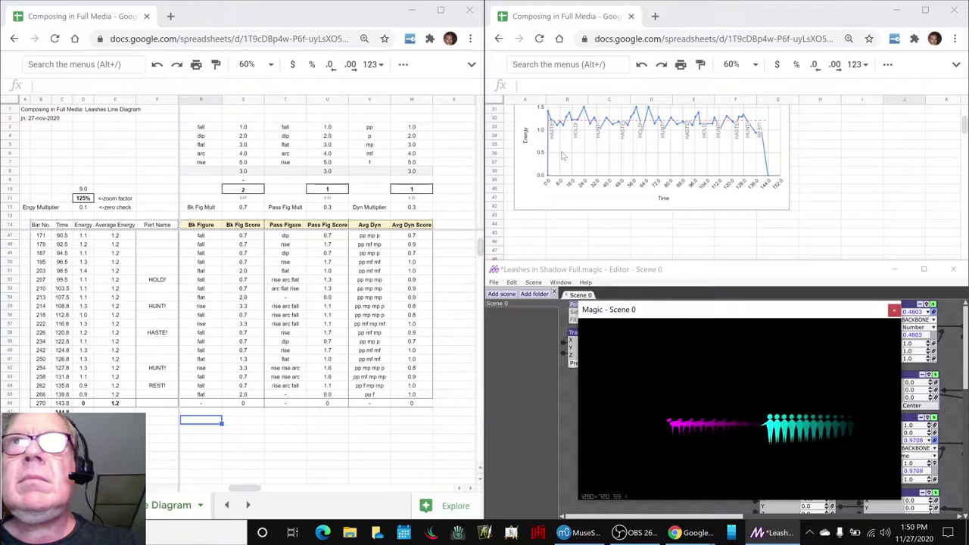
click(962, 126)
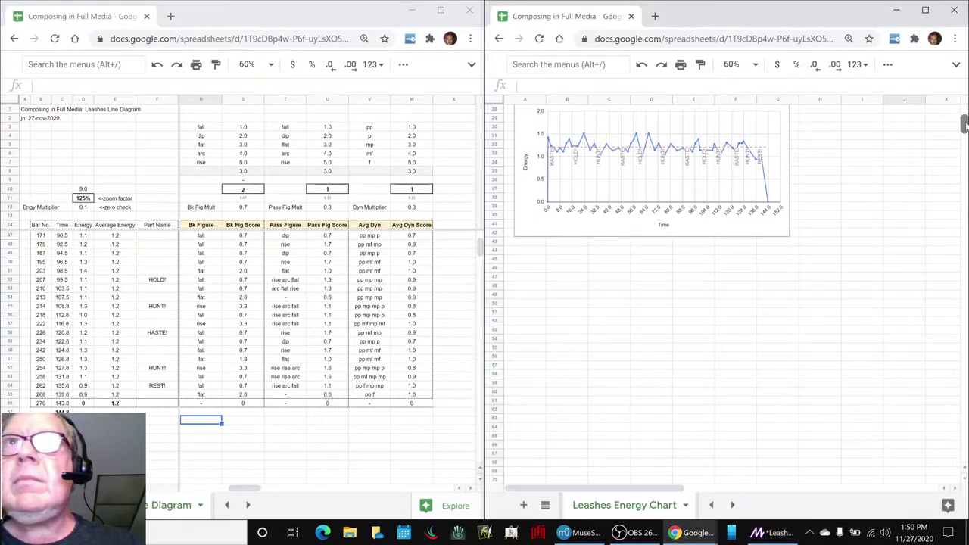
drag(963, 126, 963, 121)
scroll(964, 123, down, 1)
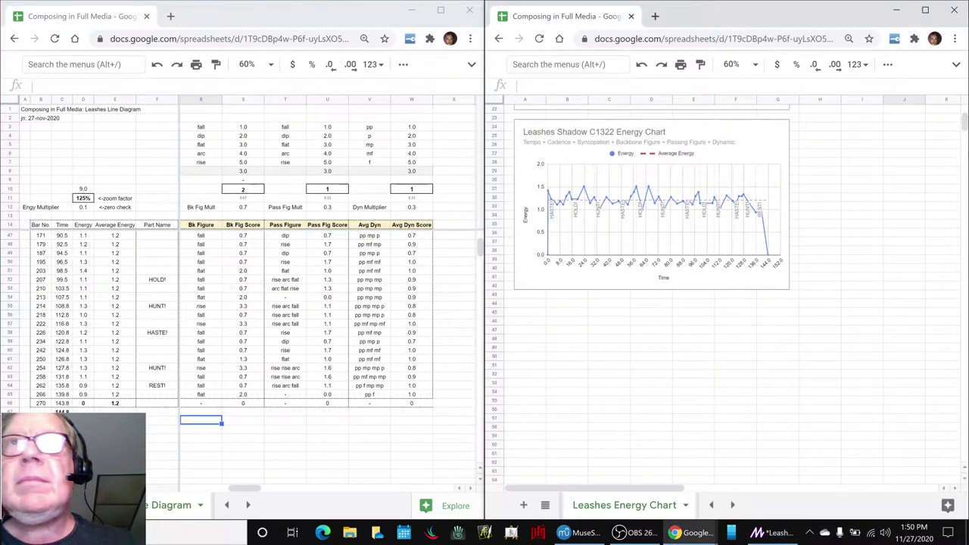
key(alt+Tab)
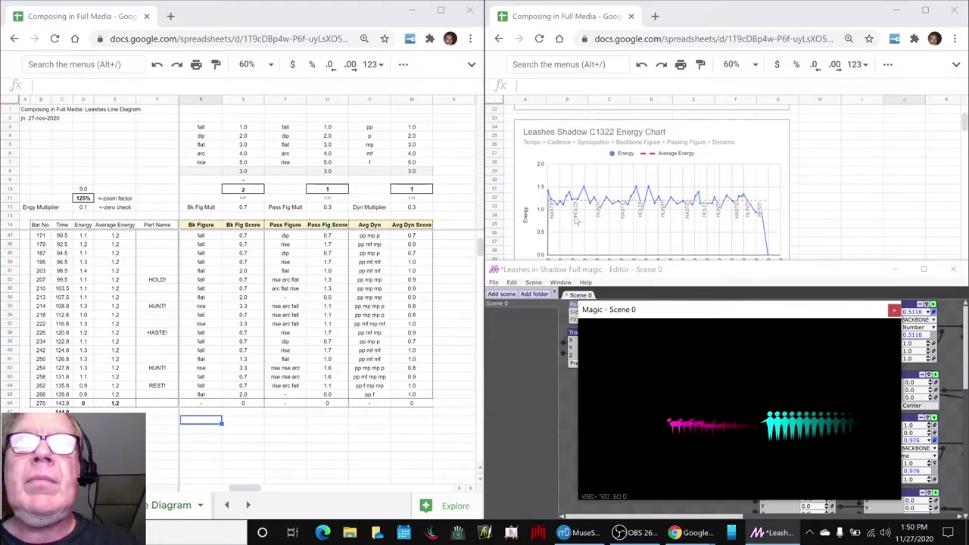
scroll(115, 302, up, 3)
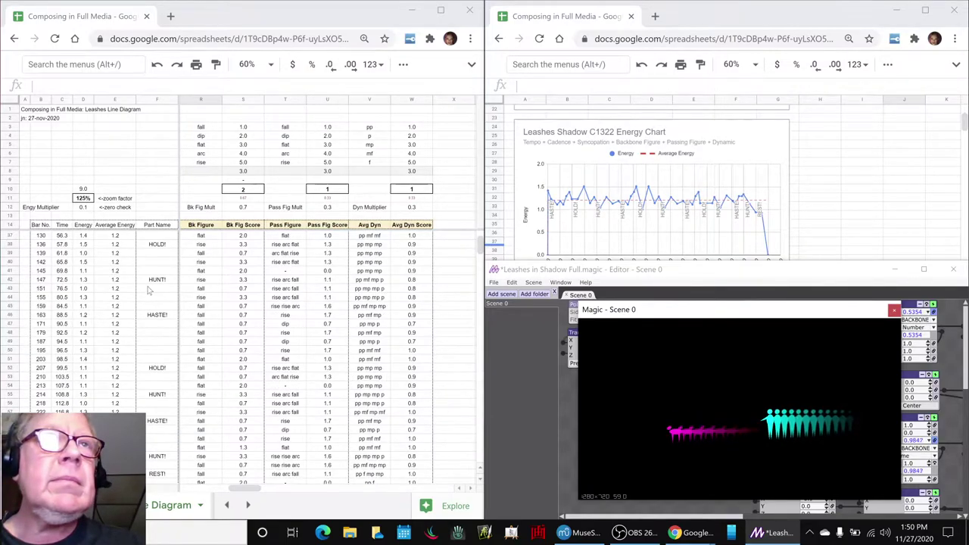
scroll(149, 290, up, 6)
click(144, 333)
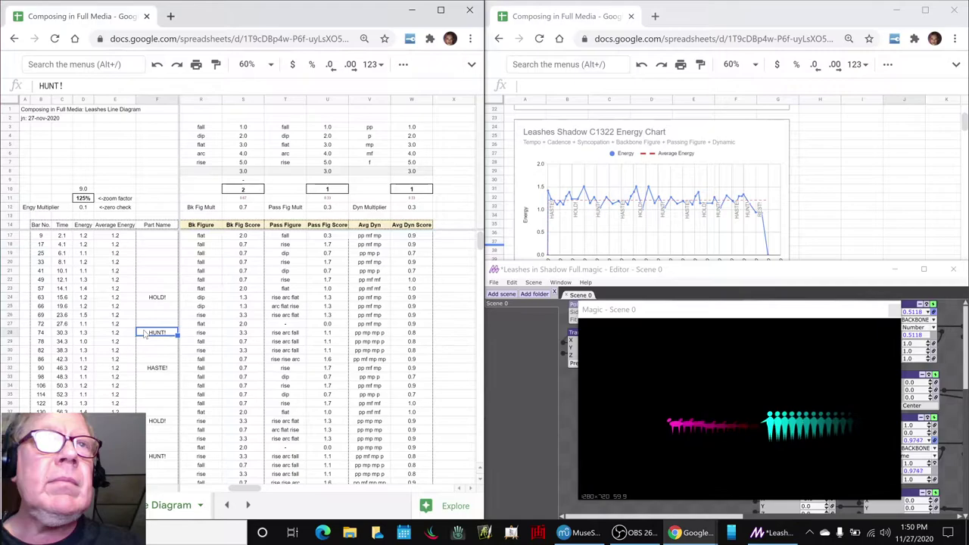
scroll(143, 334, down, 3)
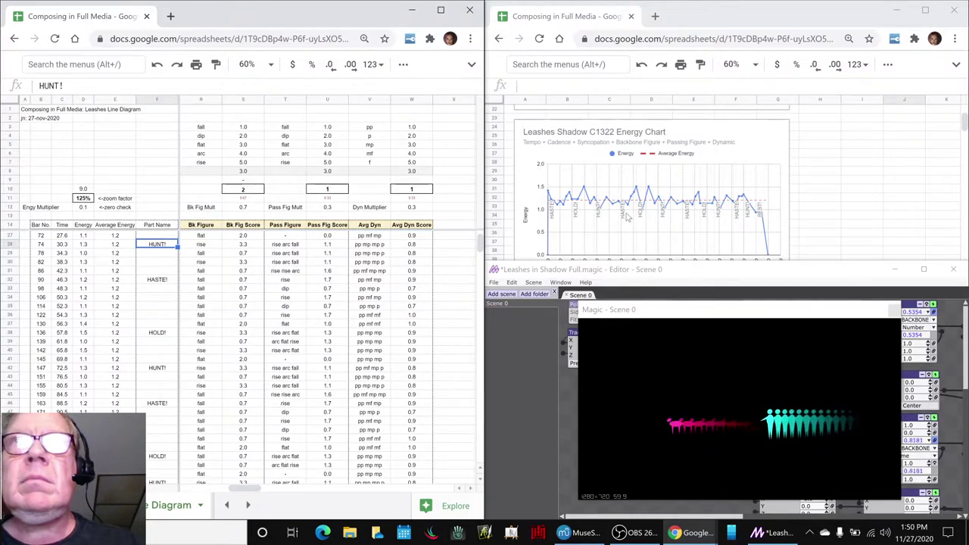
click(162, 281)
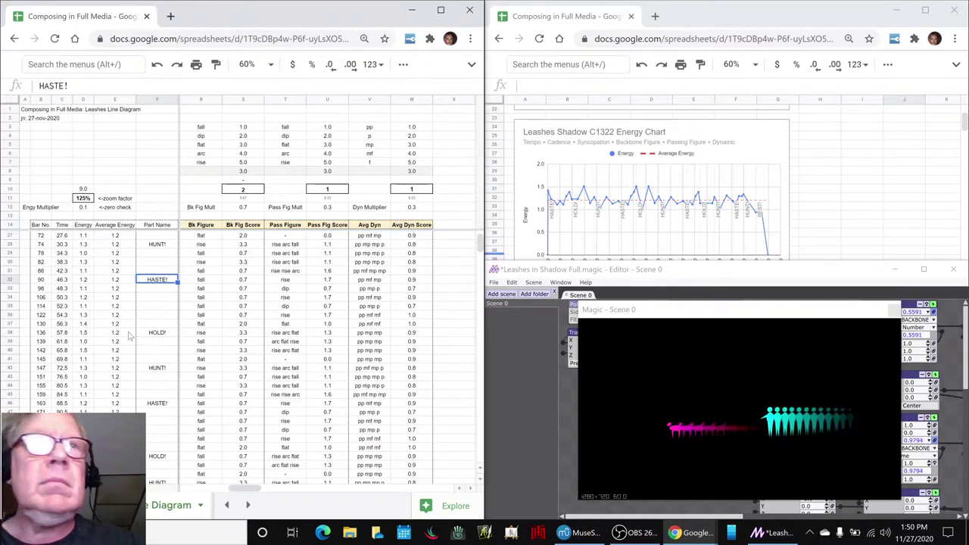
click(153, 334)
scroll(151, 326, down, 3)
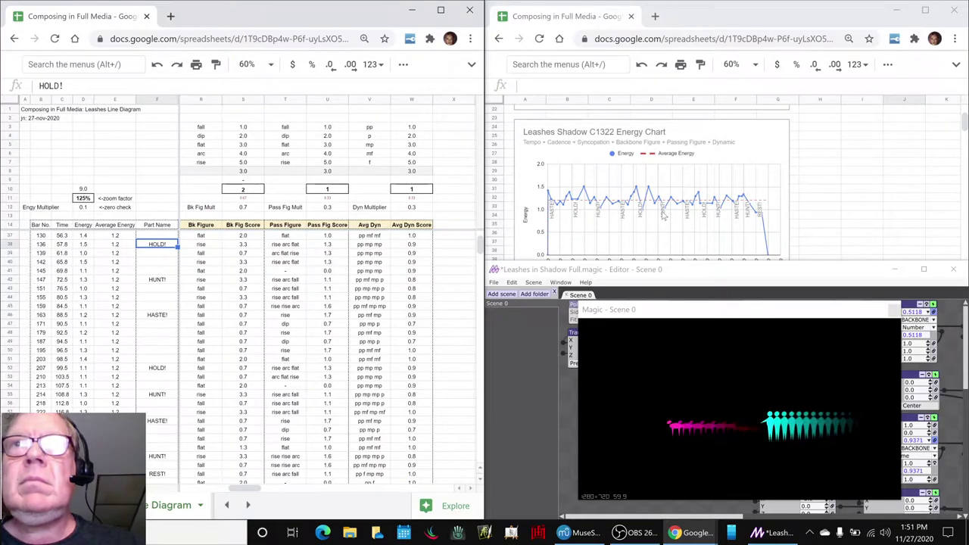
click(159, 280)
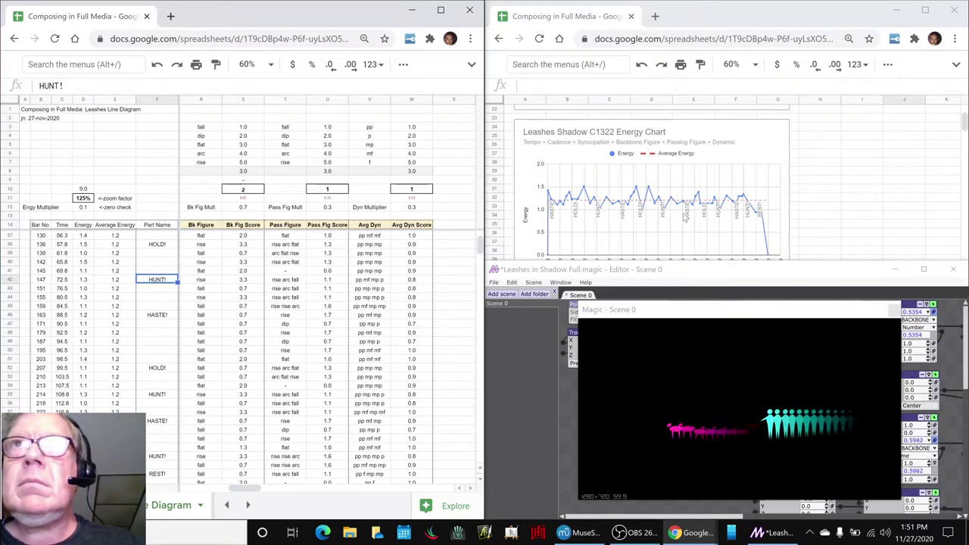
click(159, 316)
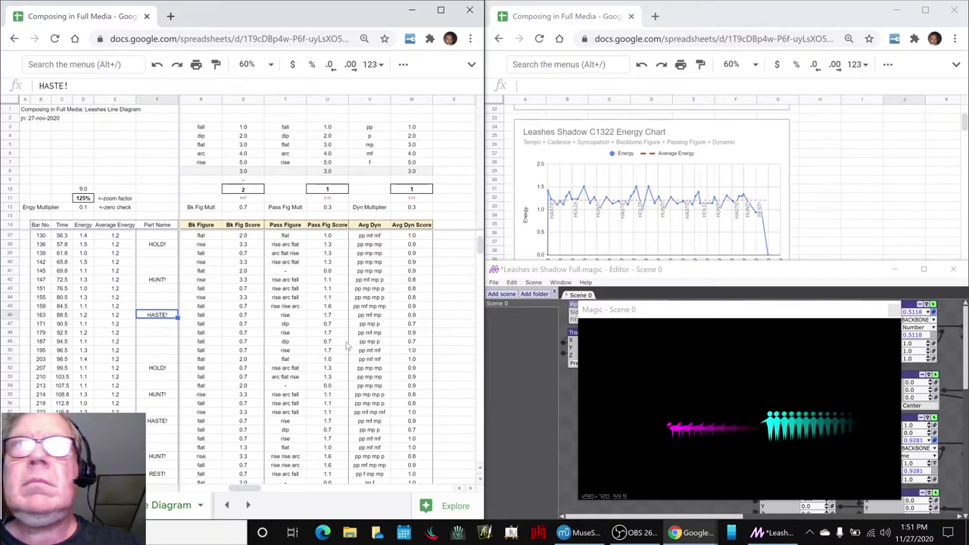
click(165, 374)
scroll(201, 344, down, 3)
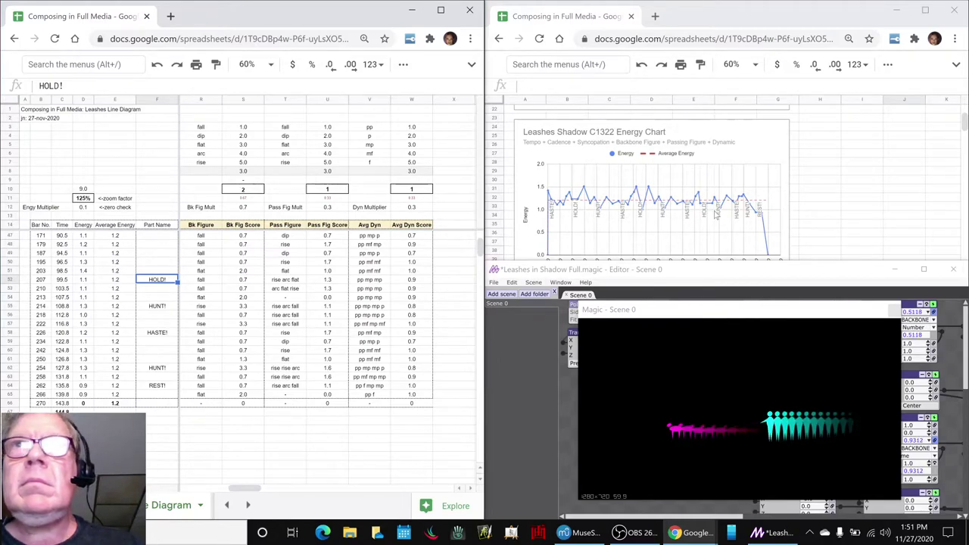
click(158, 304)
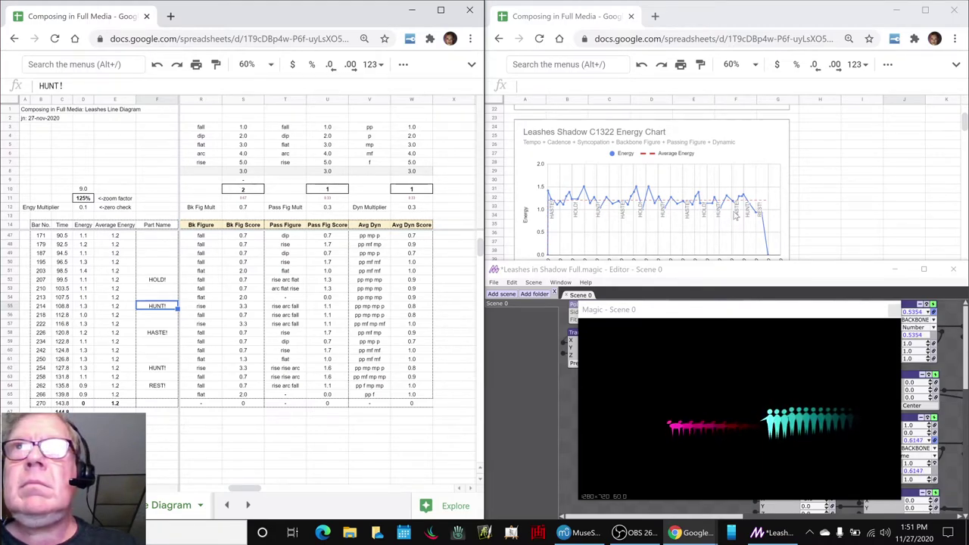
click(155, 334)
scroll(156, 339, down, 3)
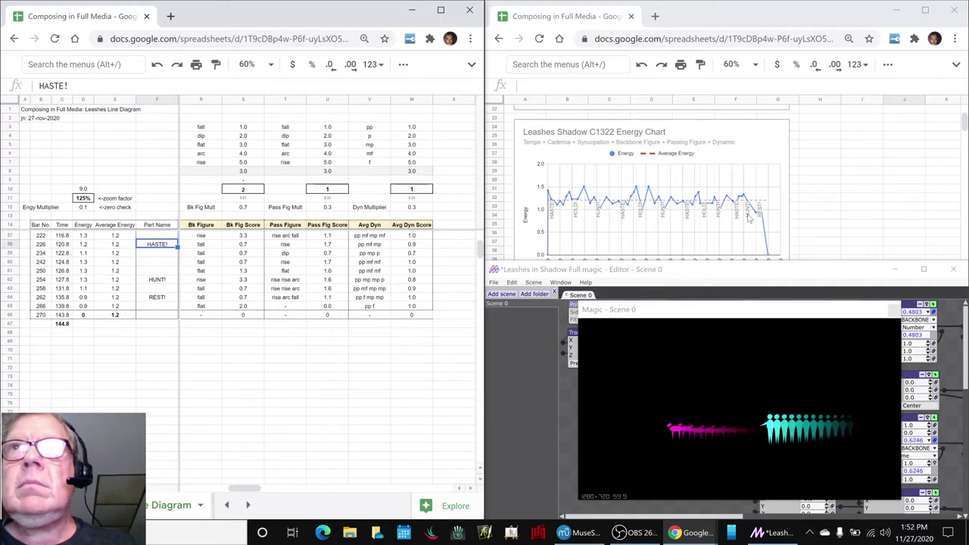
click(142, 282)
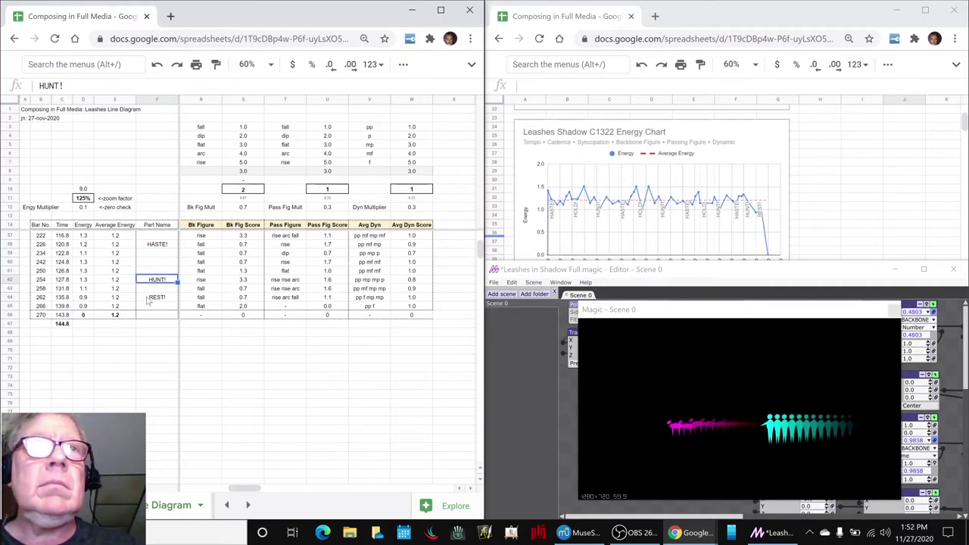
click(148, 297)
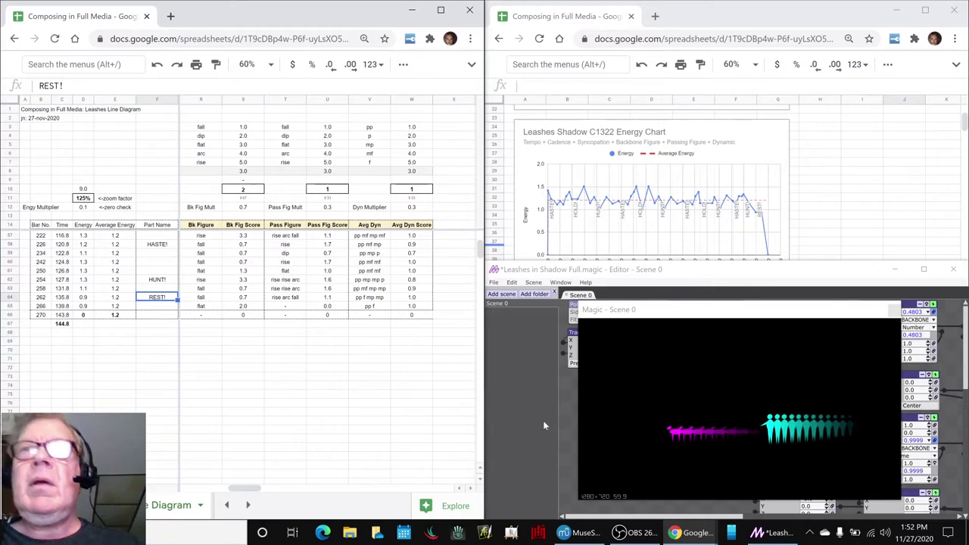
Bring the session notes forward and scroll down to the Ideas Next Time list
key(alt+Tab)
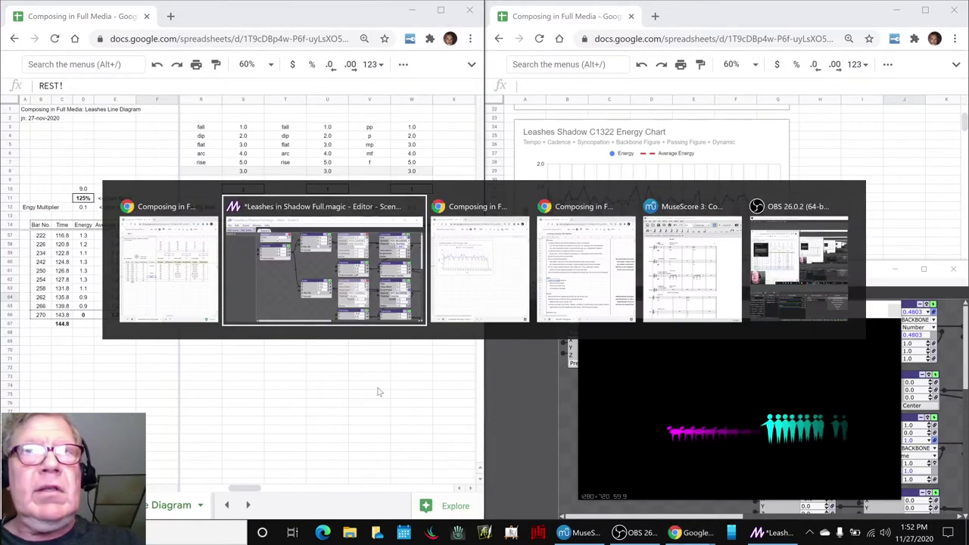
key(alt+Tab)
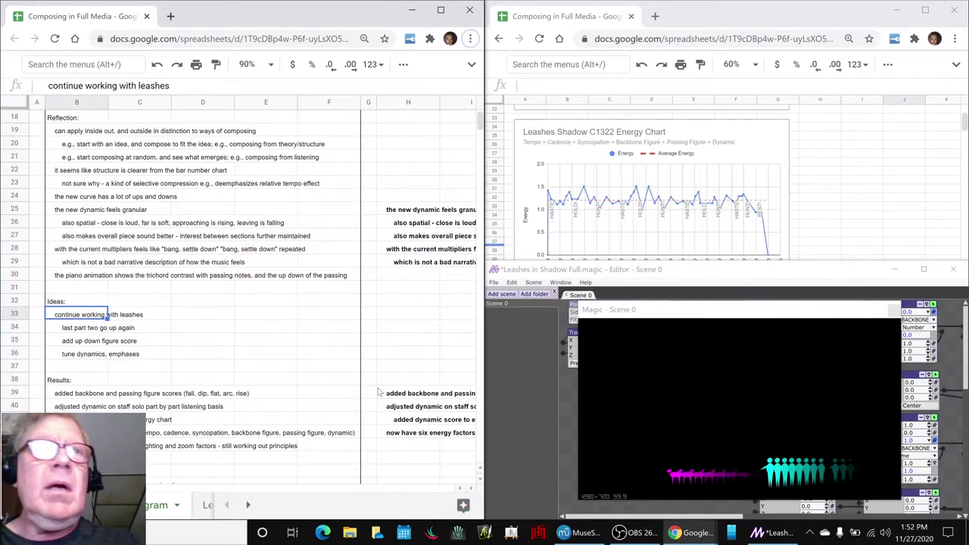
scroll(181, 362, down, 7)
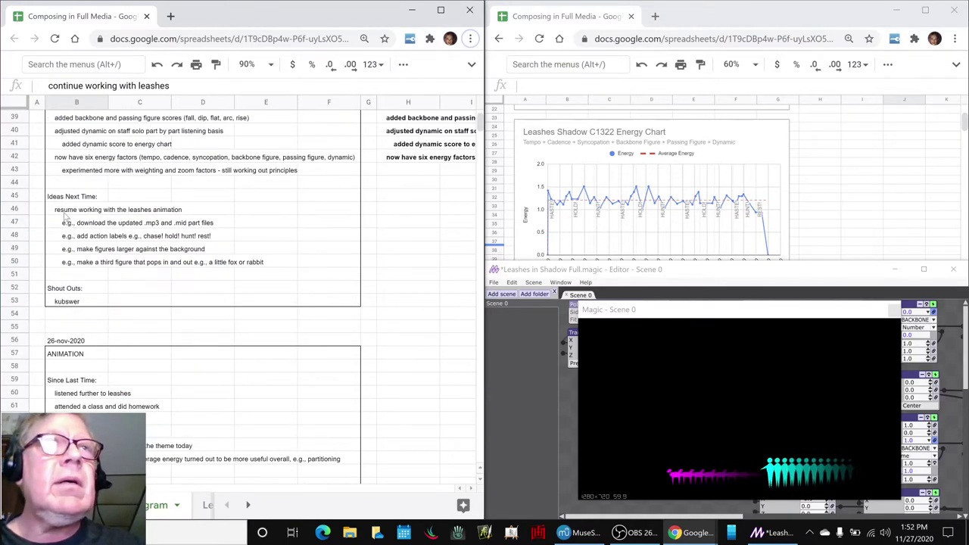
Read ideas B46–B50: resume animation, updated part files, action labels, larger figures, third figure
click(66, 212)
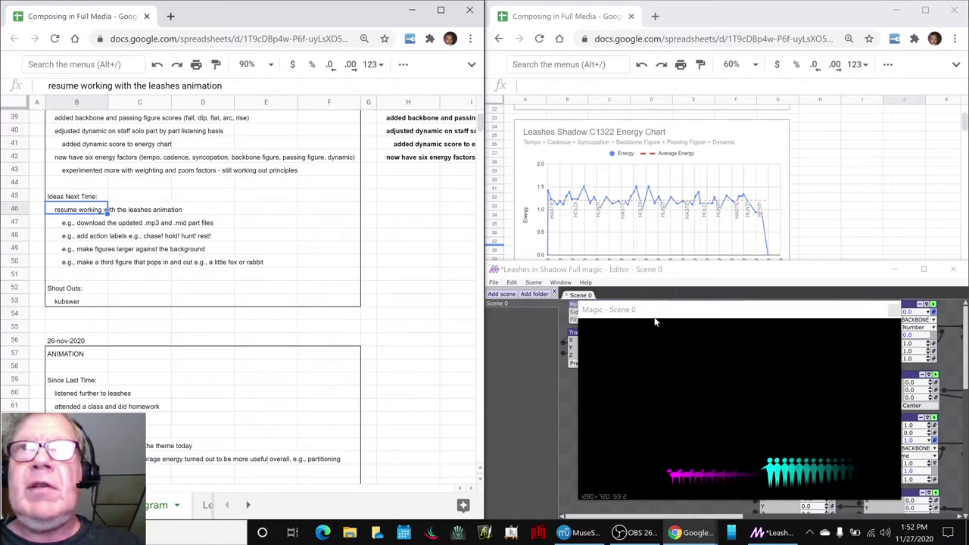
click(107, 223)
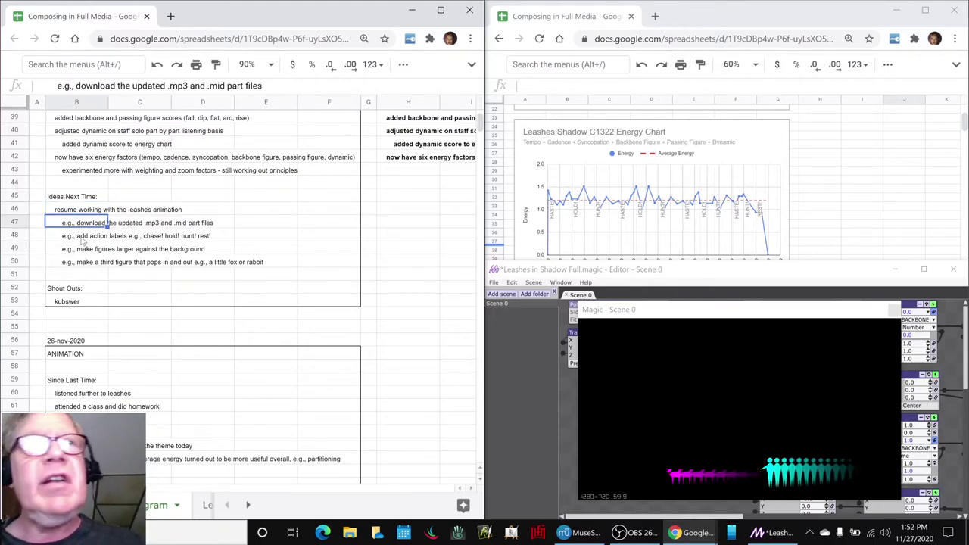
click(83, 239)
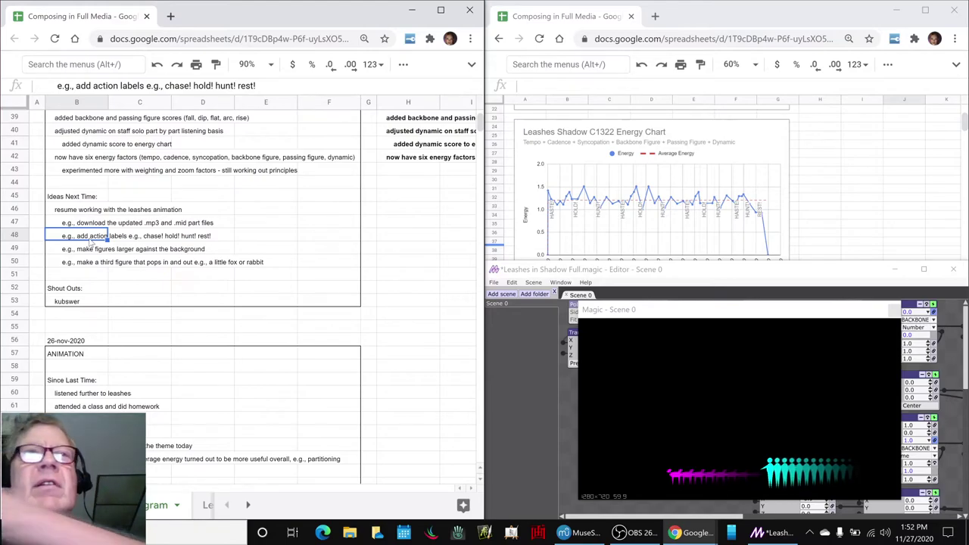
click(87, 261)
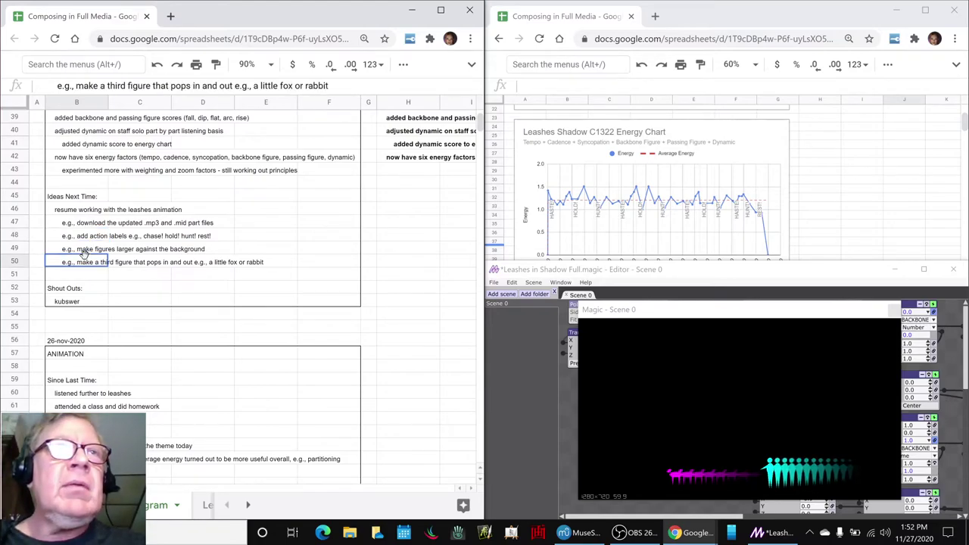
click(107, 250)
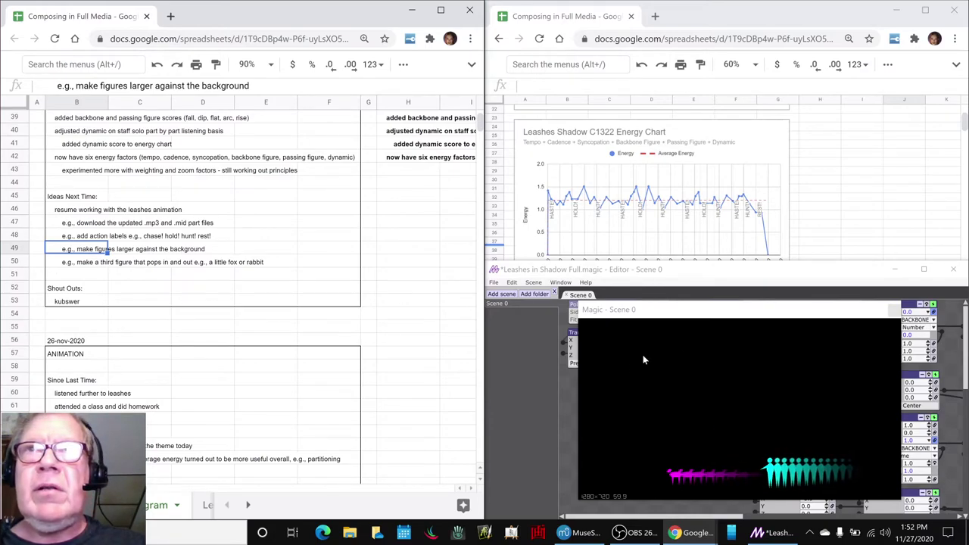
click(84, 262)
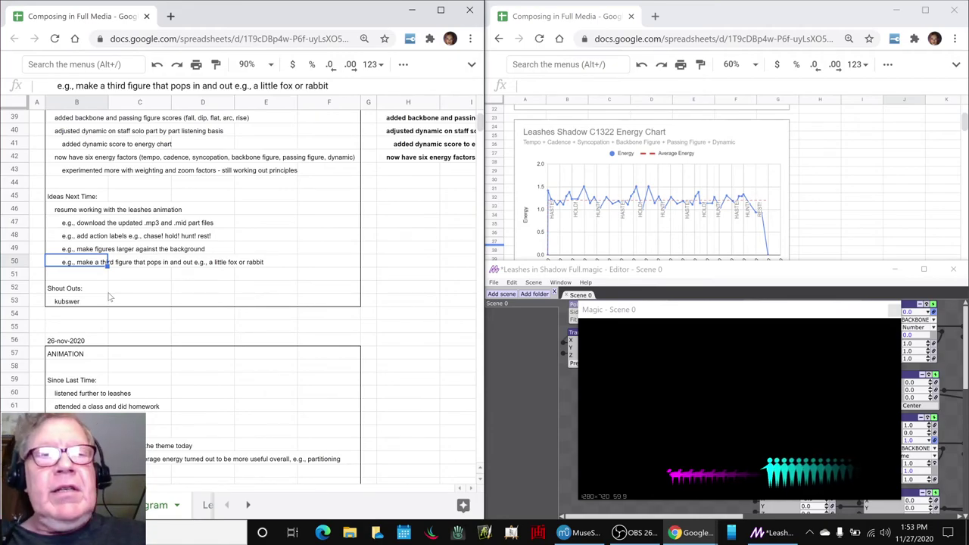
key(alt+Tab)
Switch to OBS Studio to confirm the live broadcast is still running
key(alt+Tab)
key(alt+Tab)
key(alt+Tab)
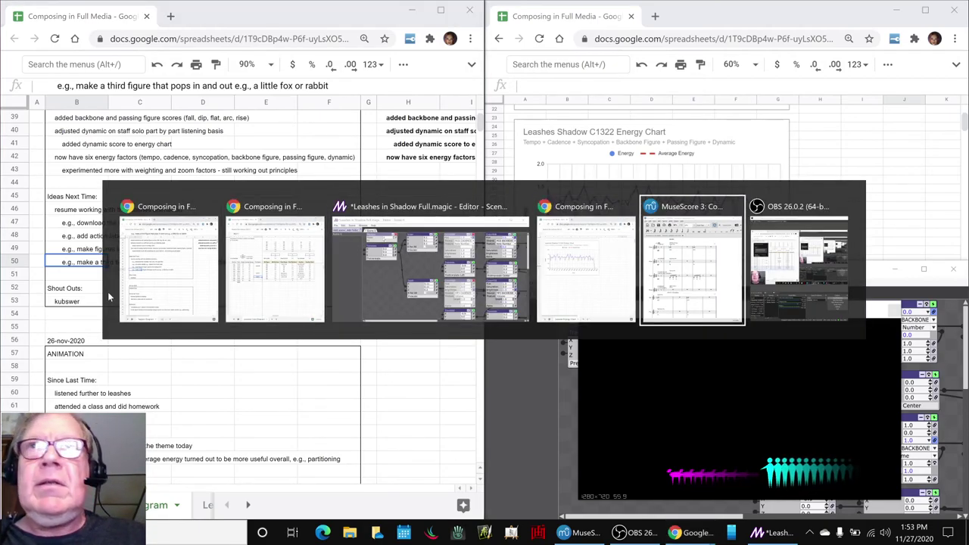
key(alt+Tab)
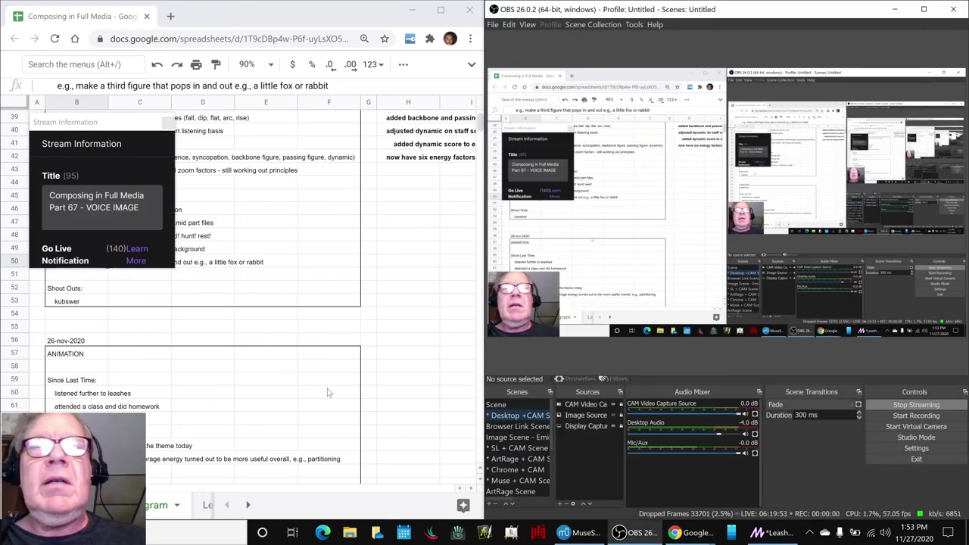